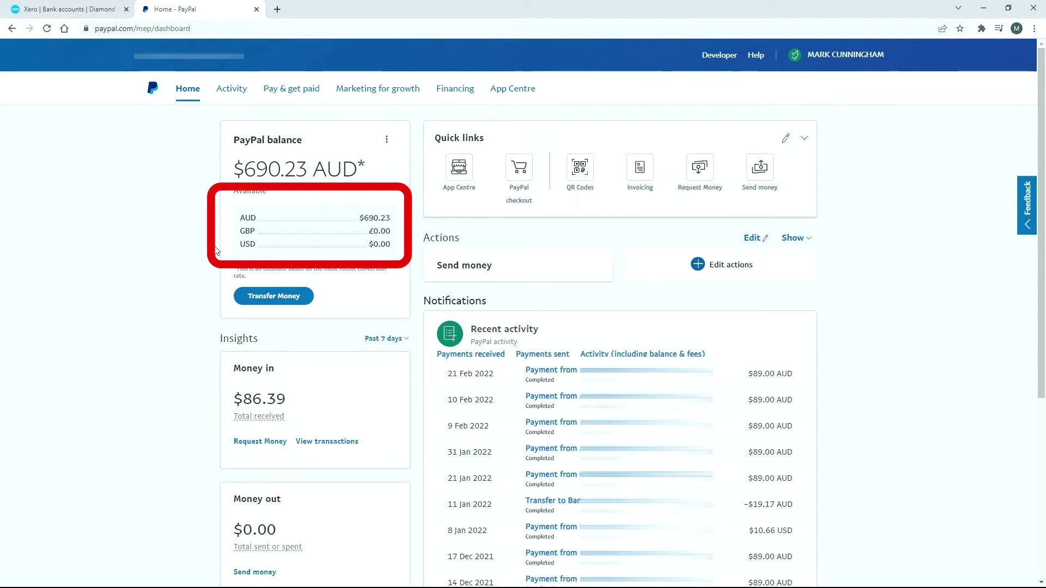
Switch to the Xero tab to review the bank accounts.
left_click(68, 11)
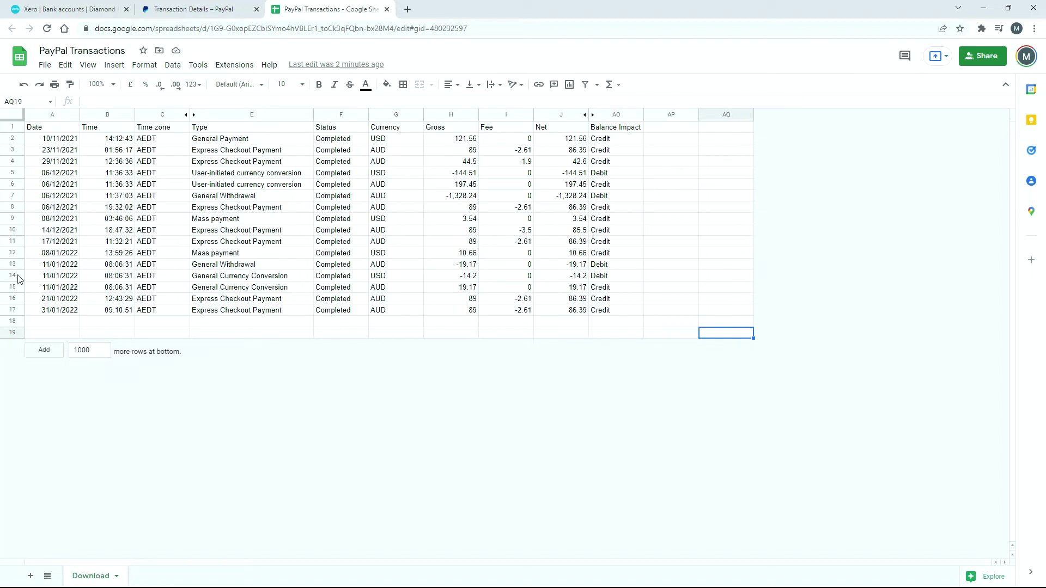
left_click_drag(18, 277, 13, 287)
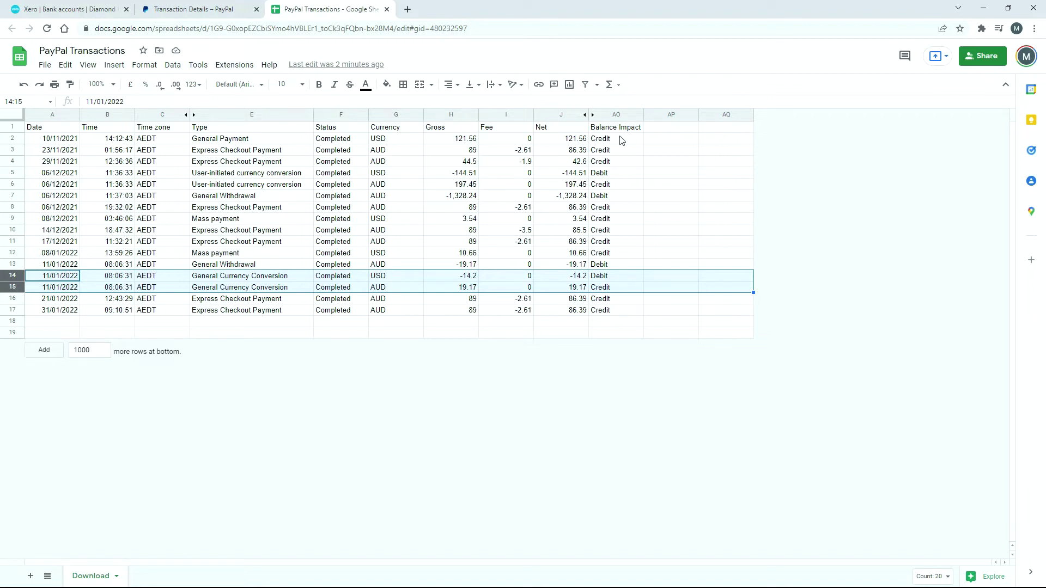
left_click(467, 278)
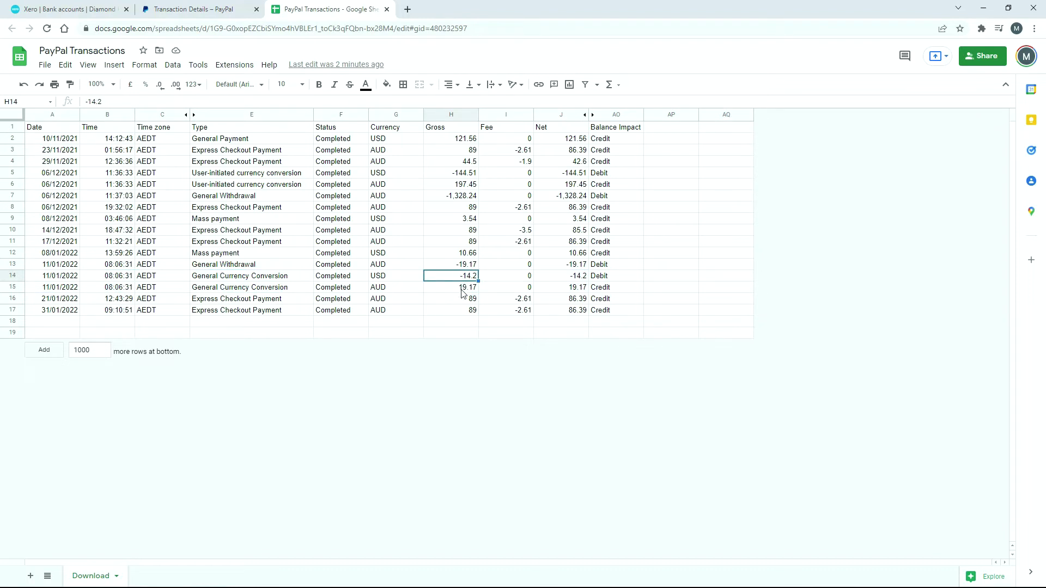
left_click(463, 289)
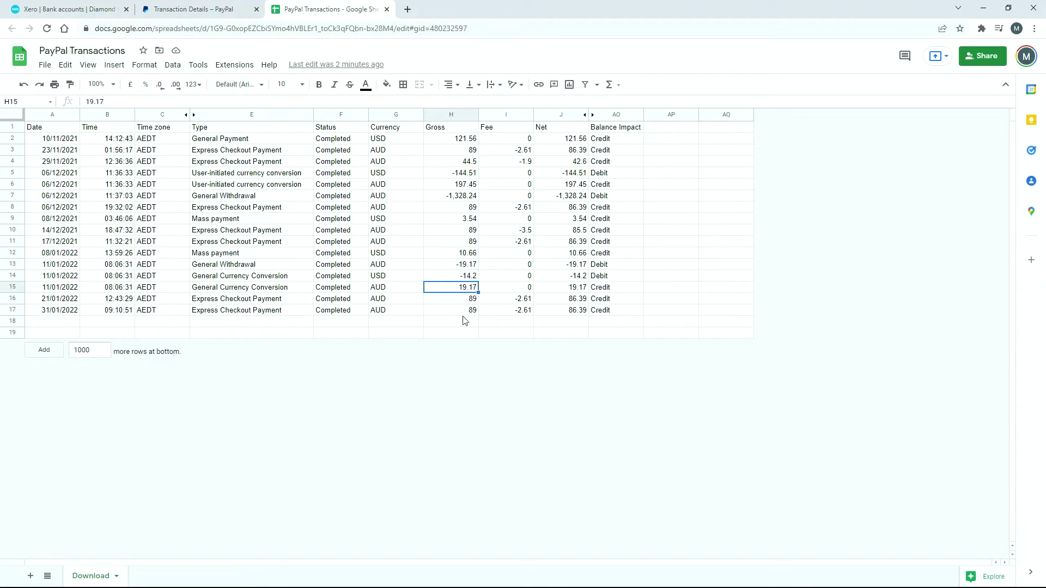
left_click(464, 334)
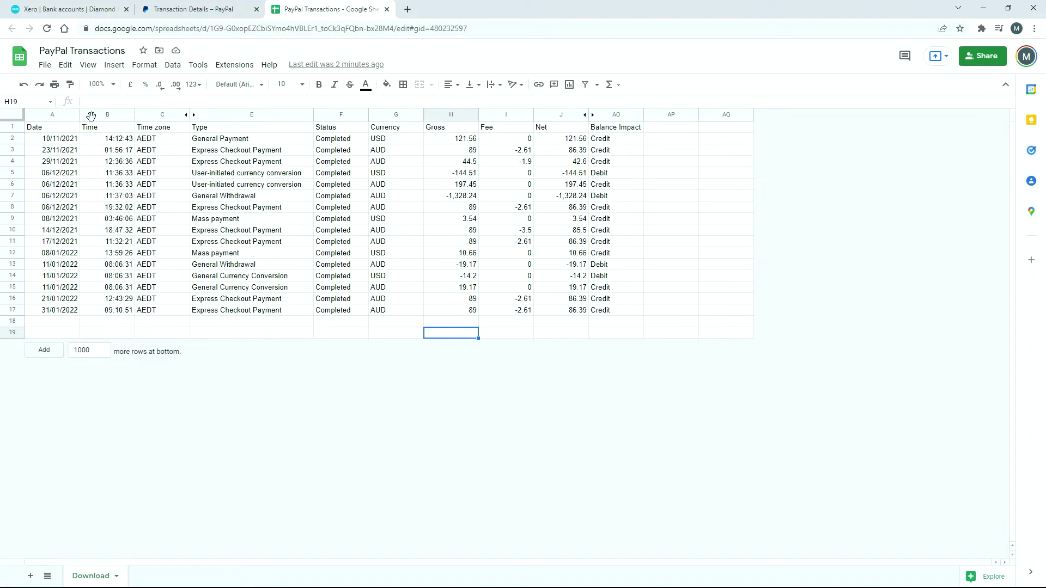
Duplicate the Xero bank accounts tab and open the AUD PayPal reconciliation of the 19.17 conversion.
left_click(76, 12)
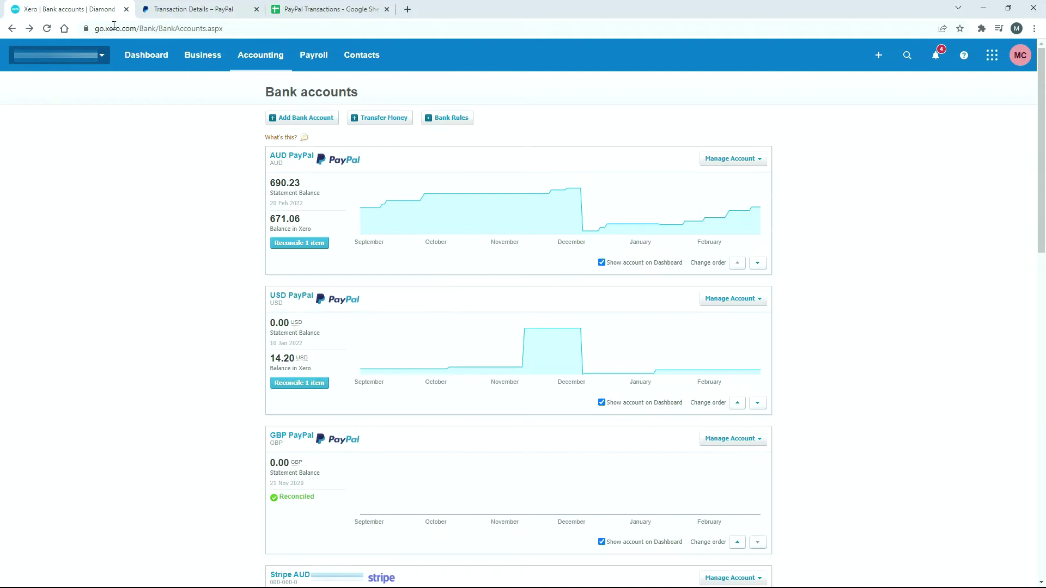
right_click(98, 15)
left_click(147, 89)
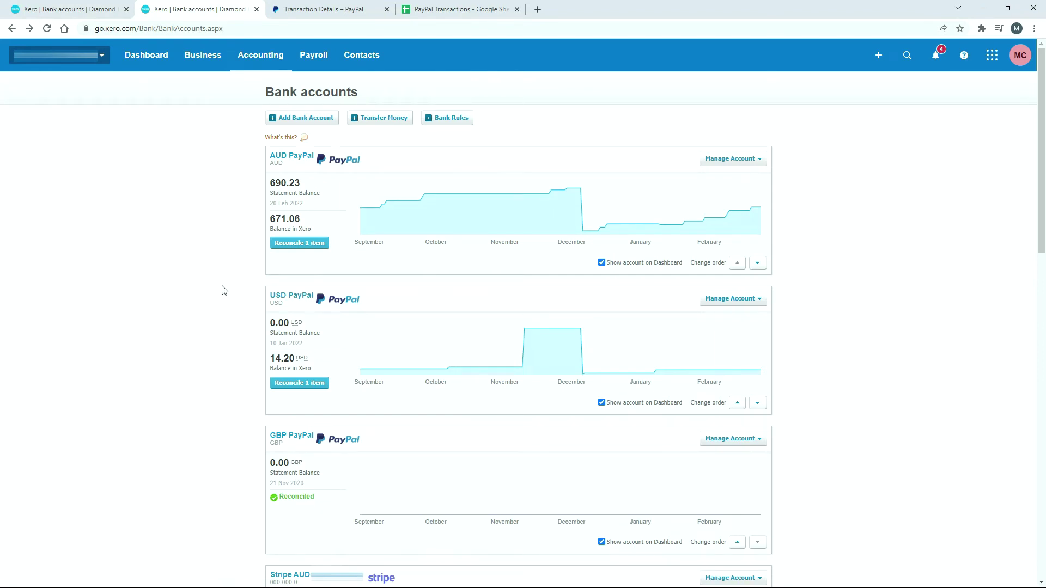
left_click(294, 248)
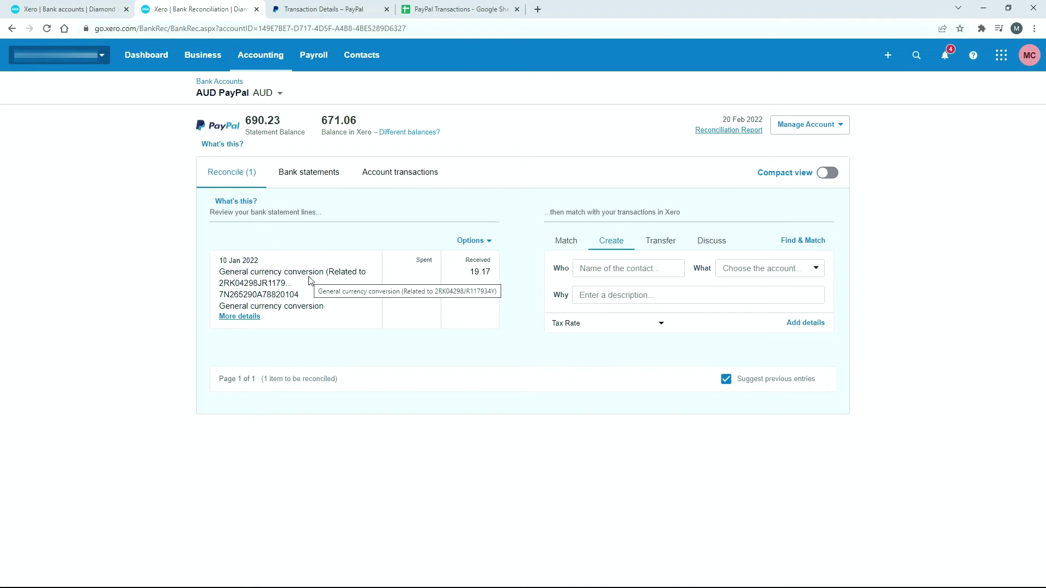
Open the USD PayPal reconciliation and record its 14.20 conversion line as a transfer.
left_click(68, 9)
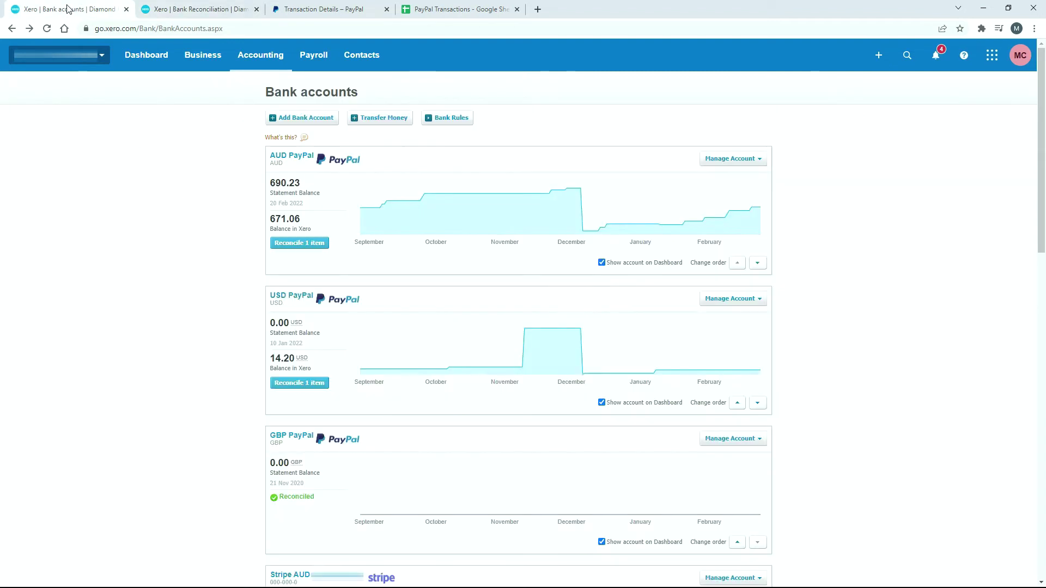
left_click(311, 384)
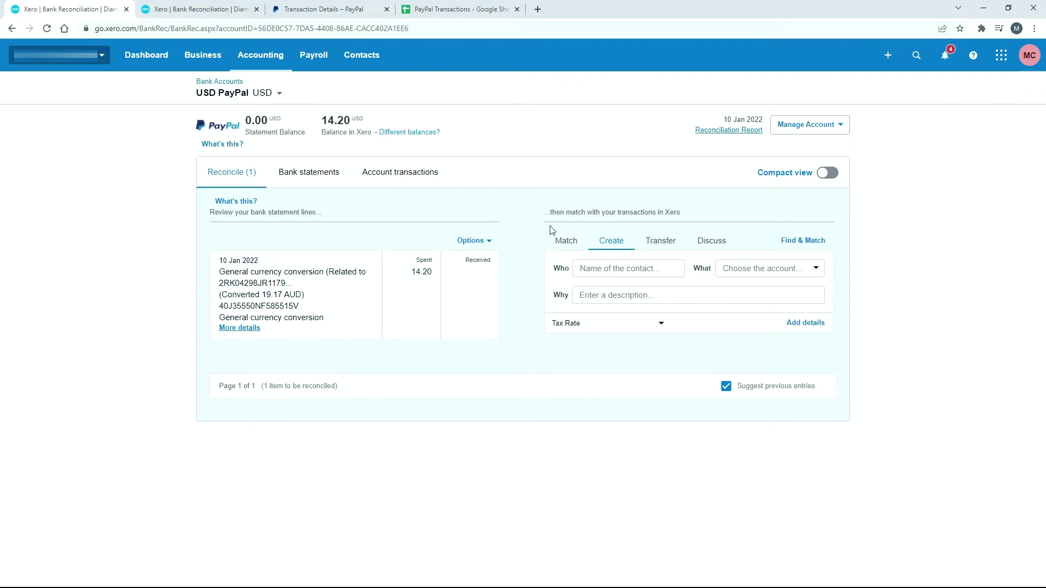
left_click(660, 247)
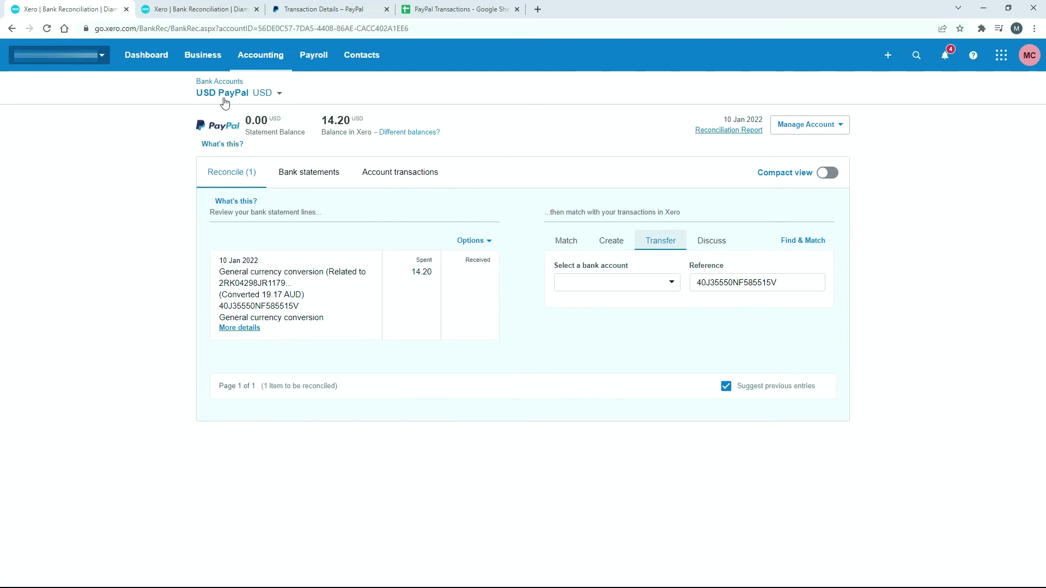
Choose AUD PayPal as the destination account for the USD conversion transfer.
left_click(203, 10)
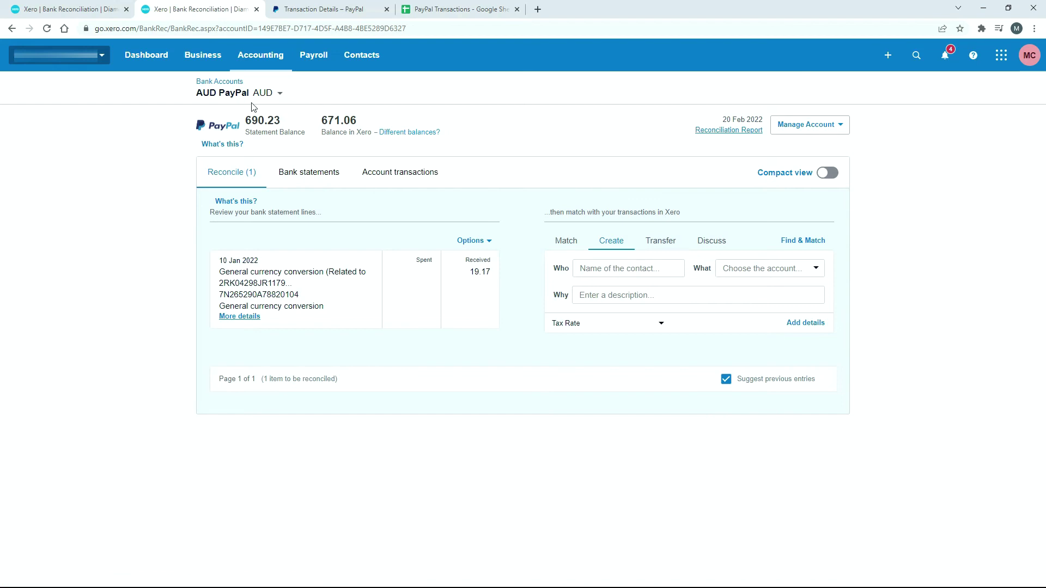
left_click(101, 9)
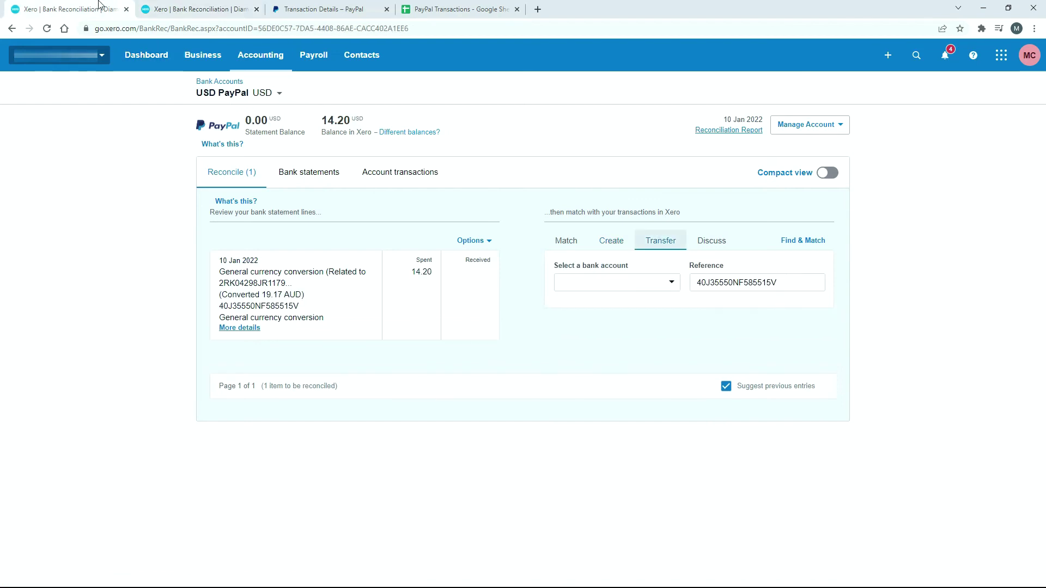
left_click(671, 283)
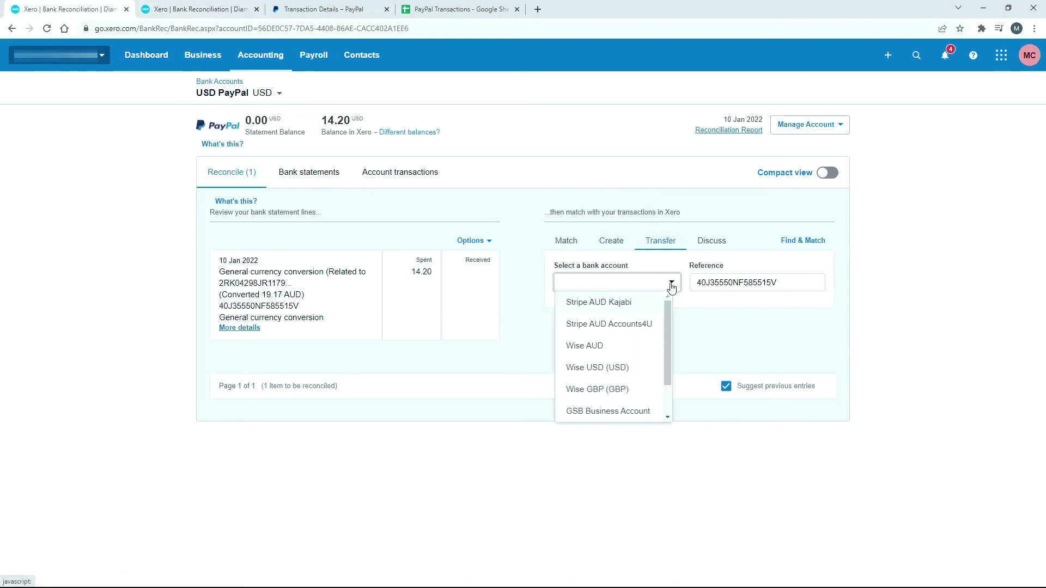
scroll(630, 323, "down", 1)
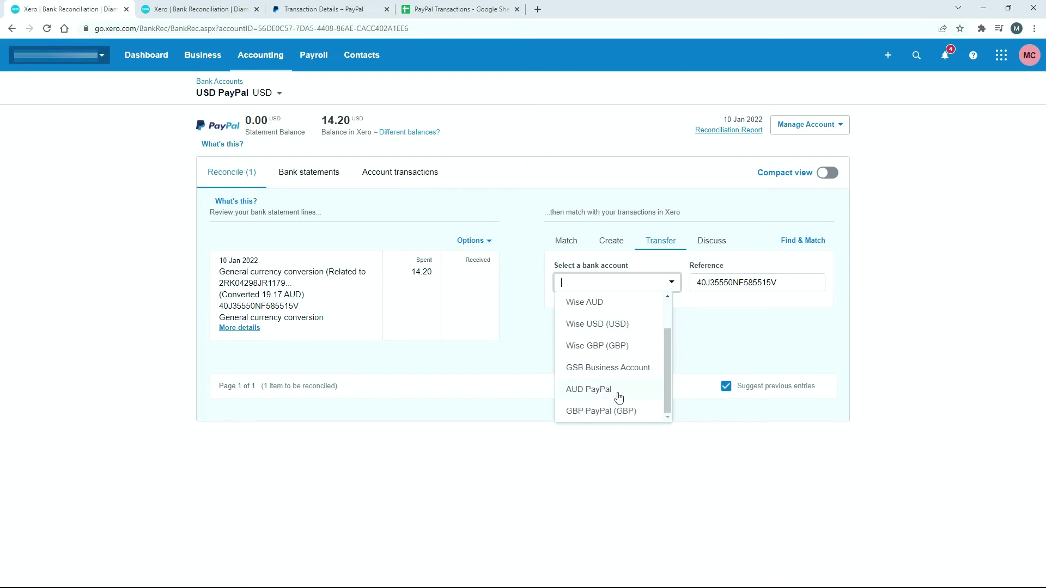
left_click(589, 389)
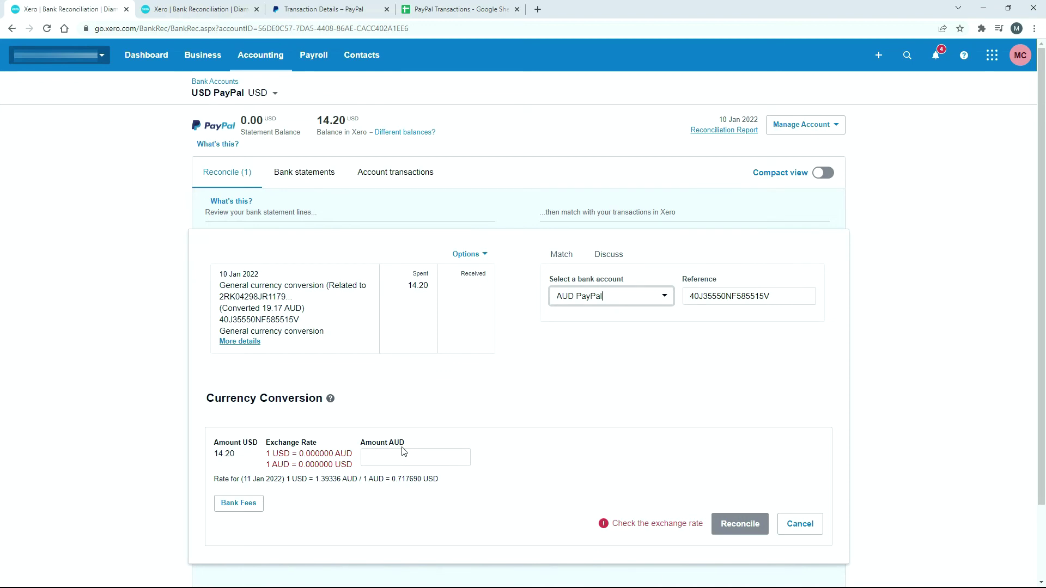
Enter 19.17 as the AUD amount received, giving a rate of 1 USD = 1.35 AUD.
left_click(190, 5)
left_click(107, 8)
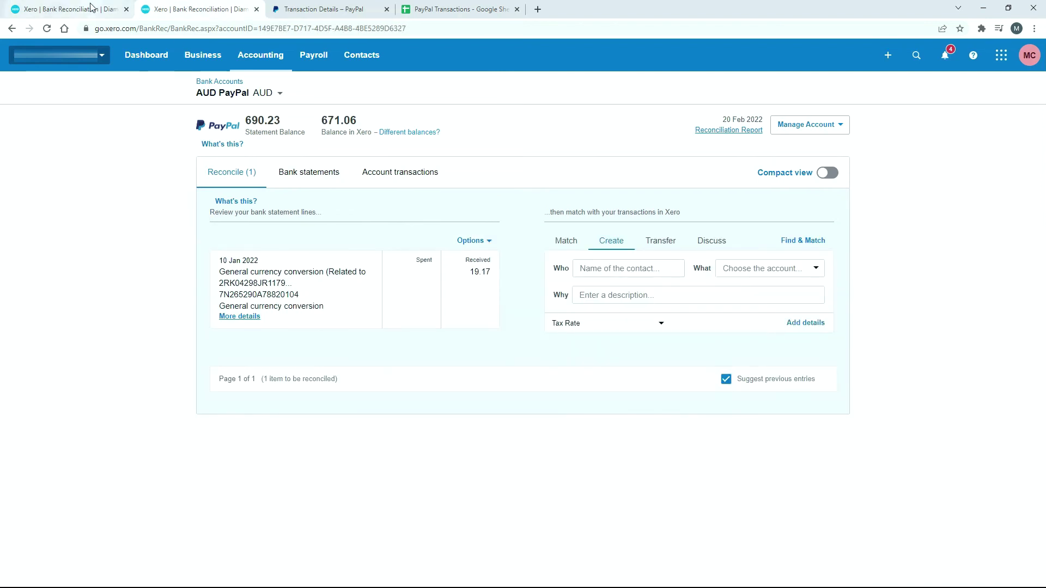
left_click(412, 460)
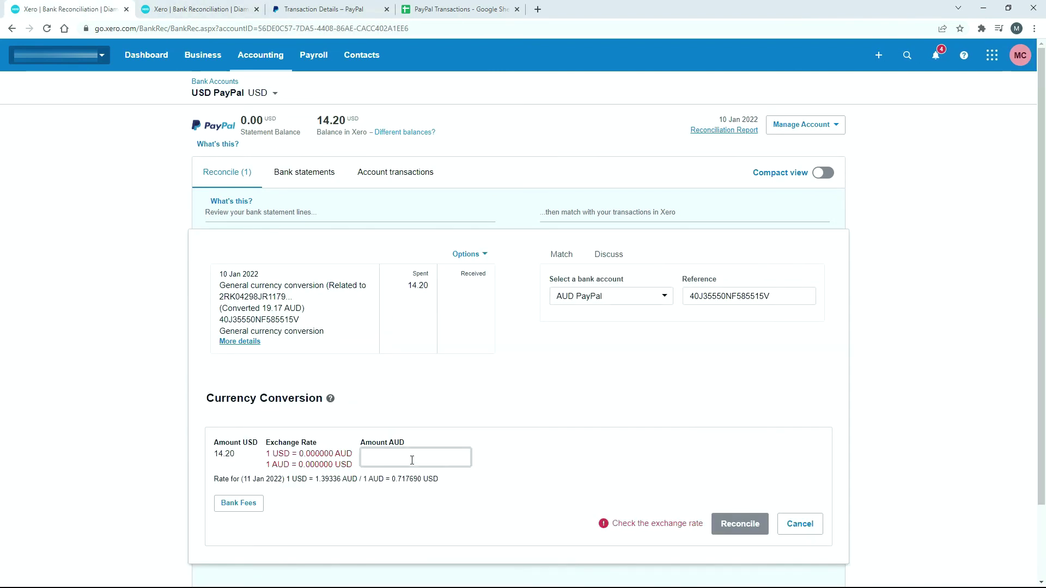
type("19.17")
key("Tab")
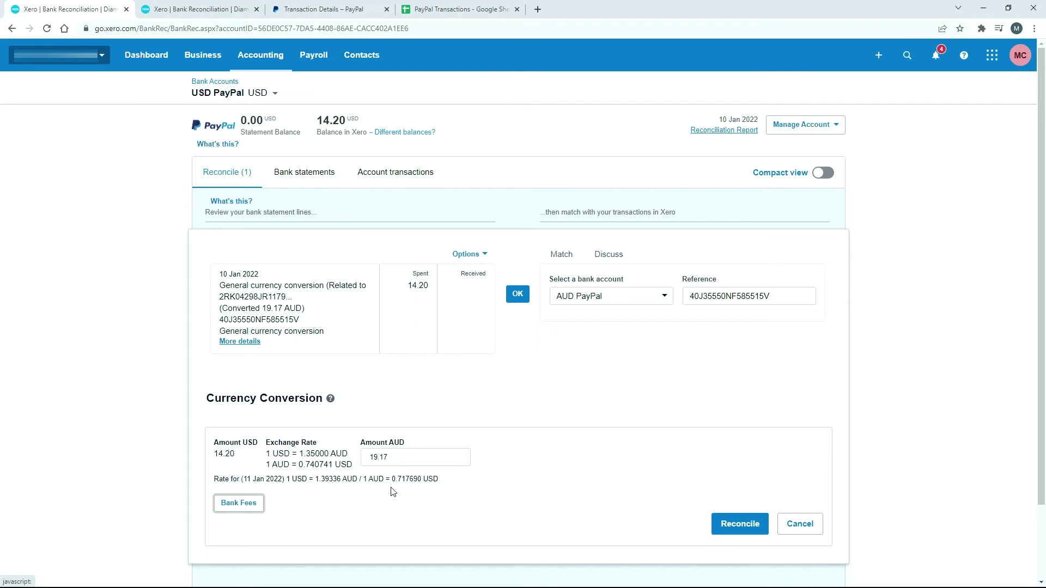
Delete the empty bank fee line and reconcile the USD PayPal 14.20 transfer.
left_click(239, 504)
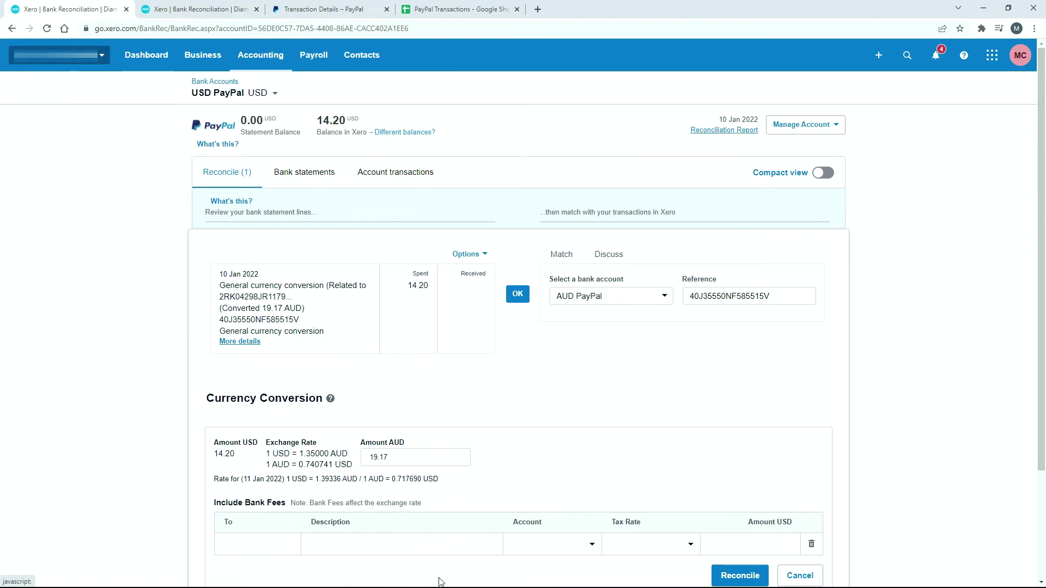
left_click(295, 552)
left_click(430, 572)
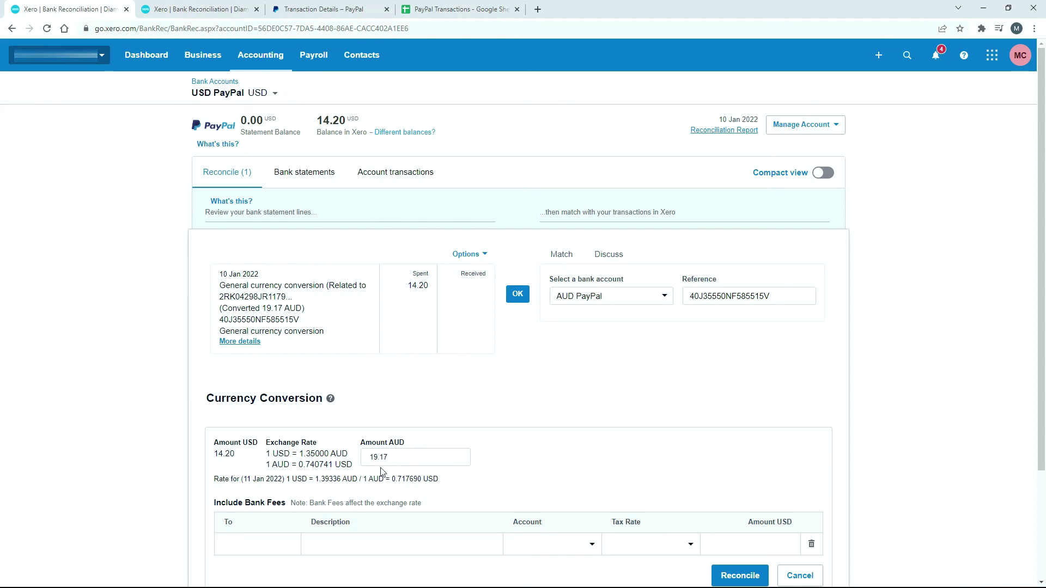
left_click(738, 576)
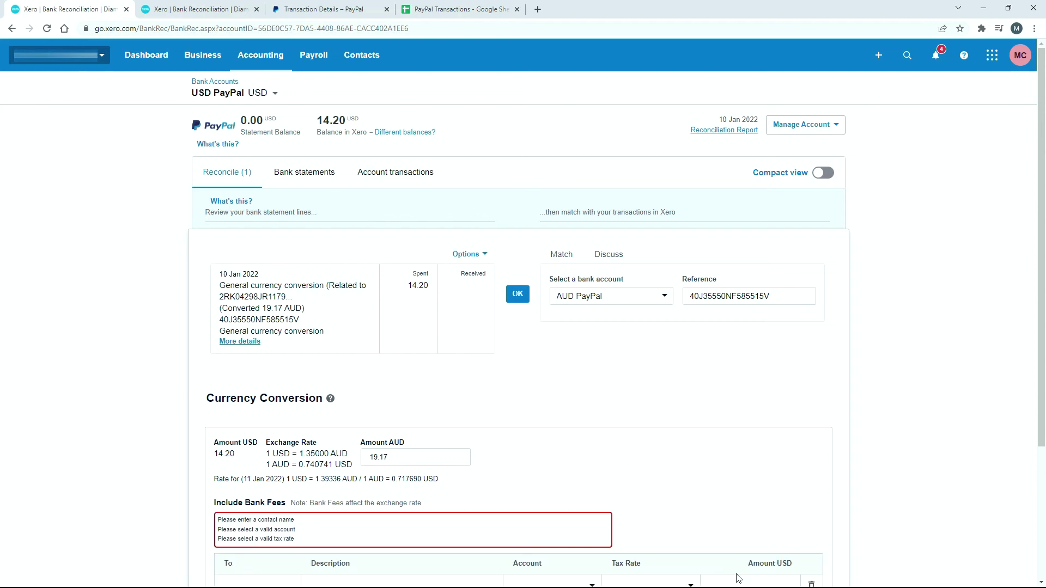
scroll(760, 541, "down", 1)
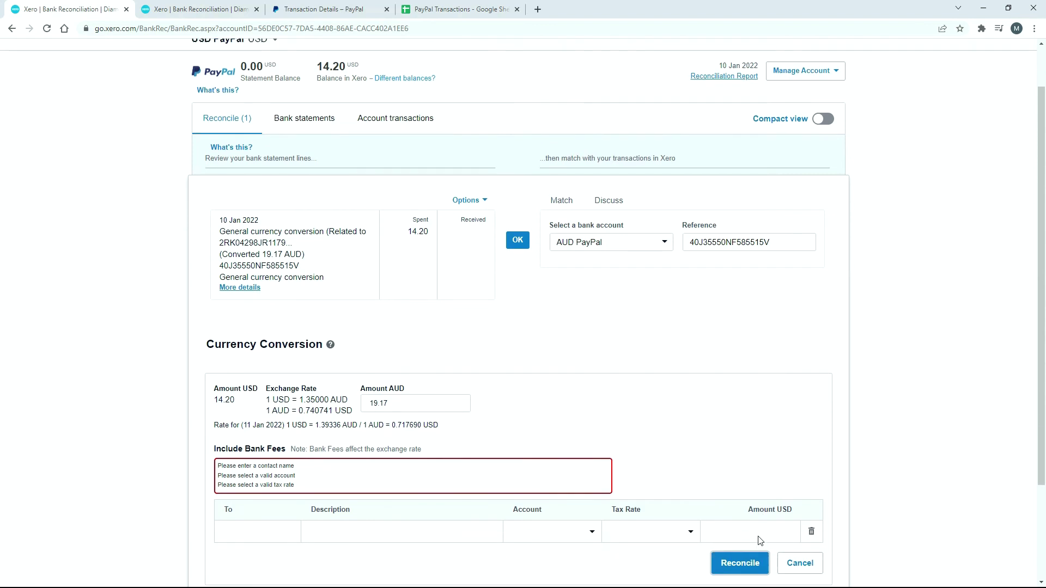
left_click(811, 536)
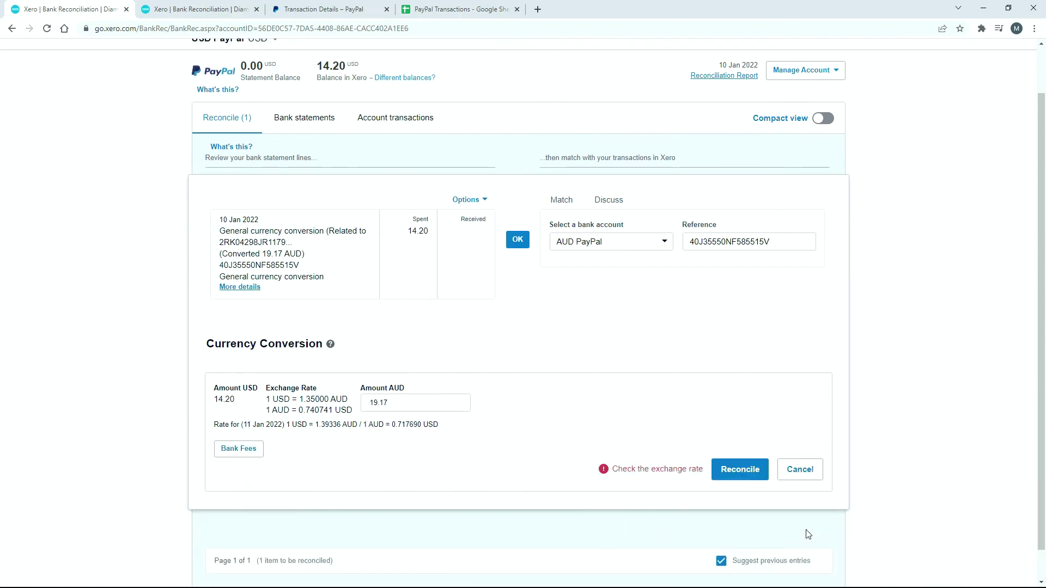
scroll(808, 535, "up", 1)
left_click(750, 532)
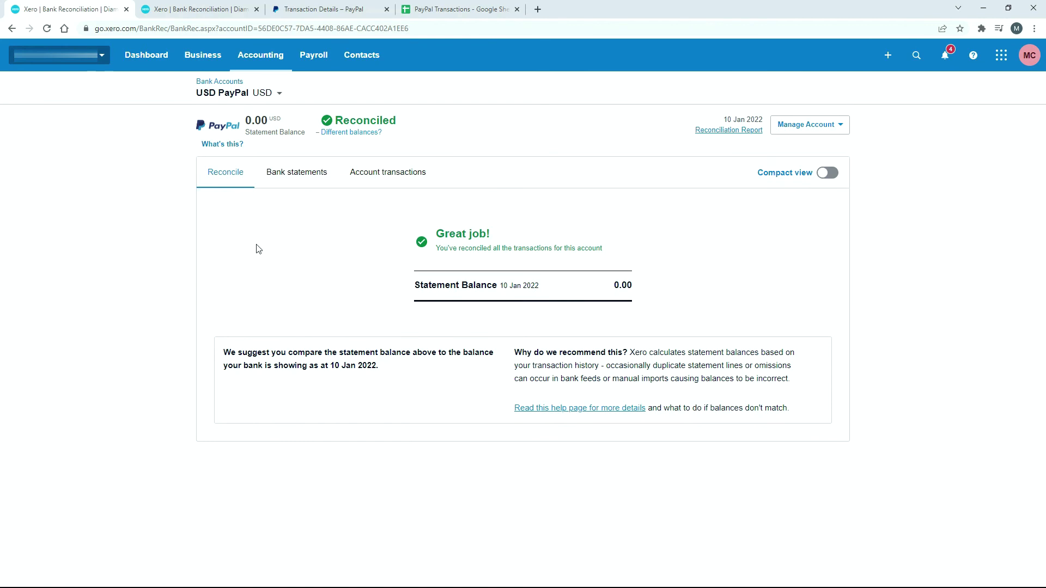
Match the AUD PayPal 19.17 line to the USD PayPal transfer and check the bank accounts overview.
left_click(216, 8)
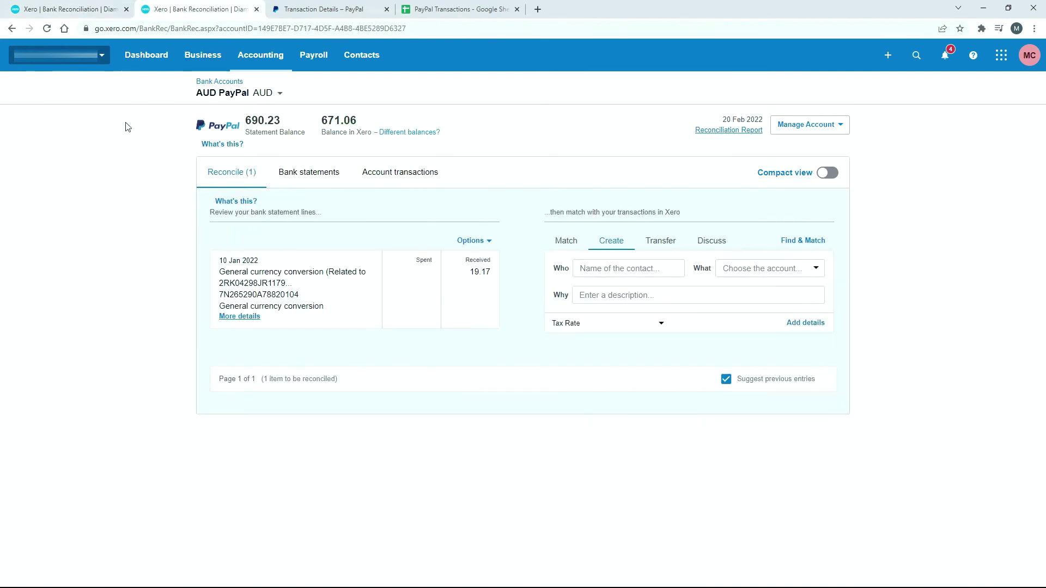
left_click(230, 178)
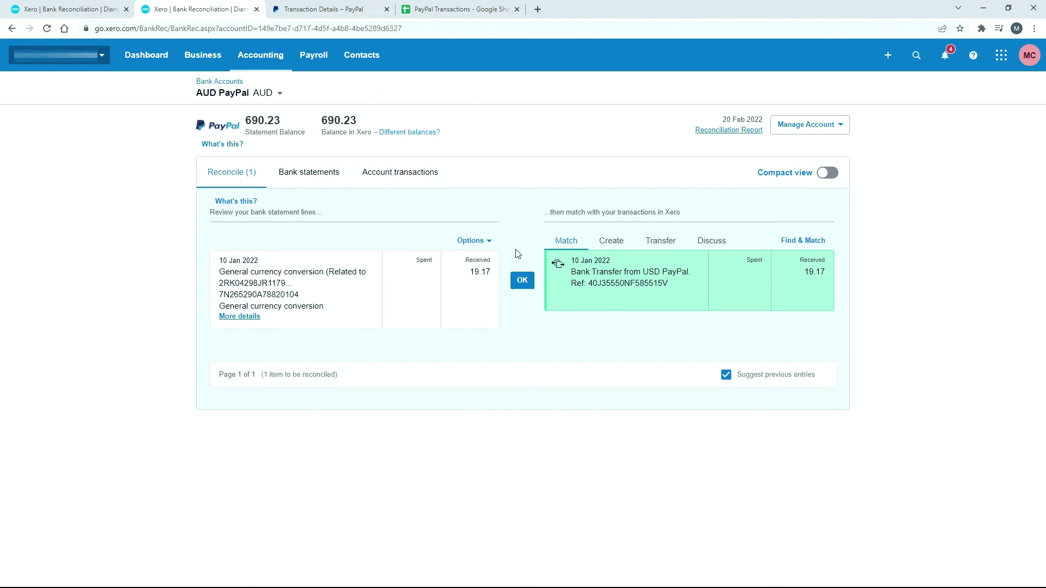
left_click(522, 281)
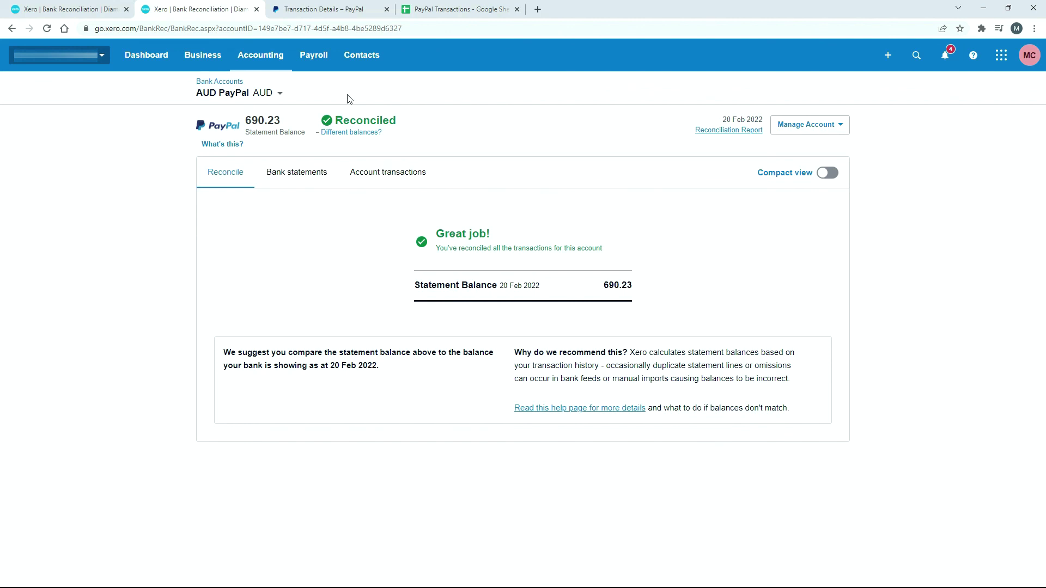
left_click(229, 82)
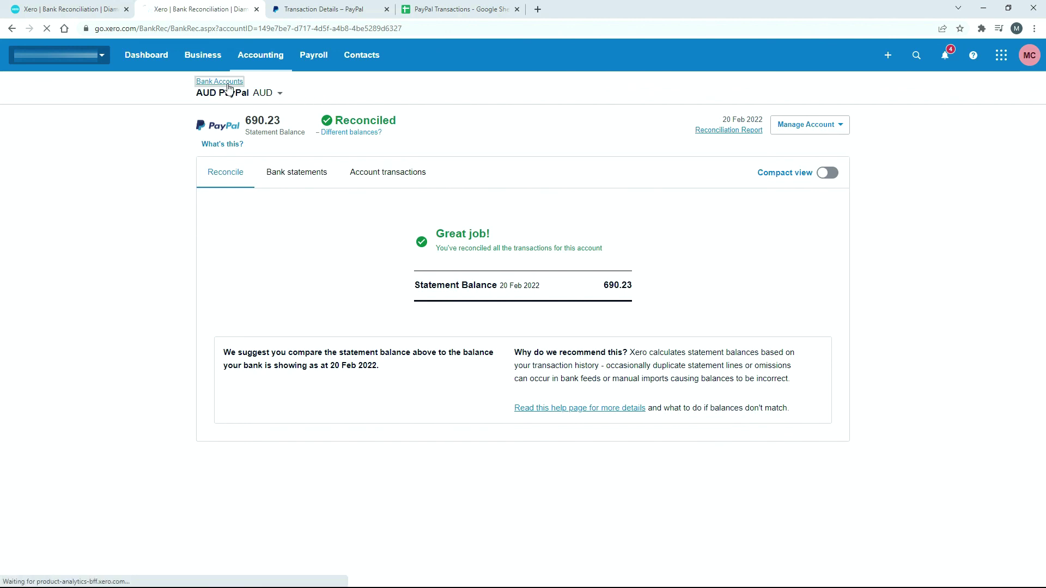